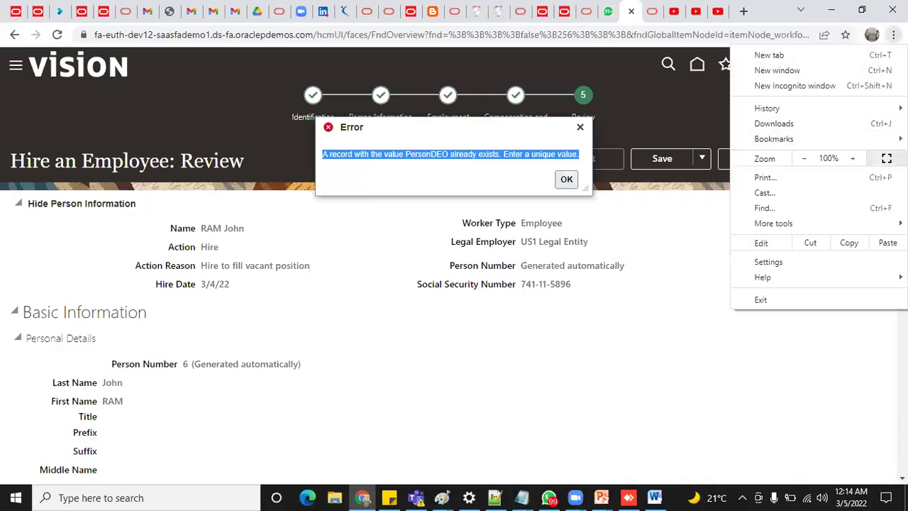
click(883, 156)
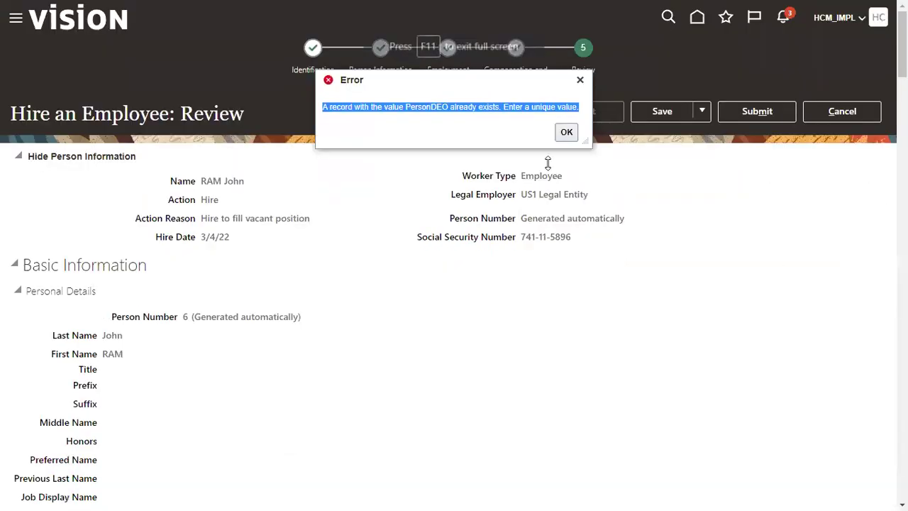
click(566, 132)
click(753, 114)
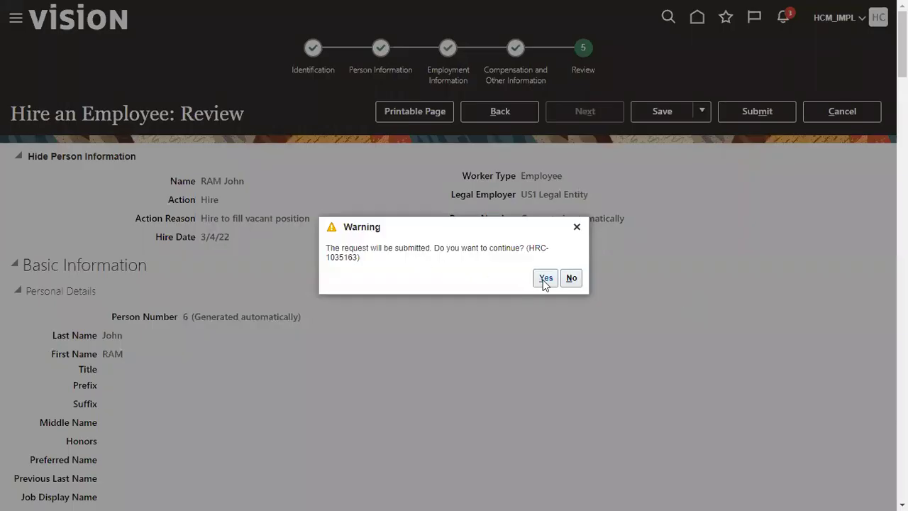
click(546, 278)
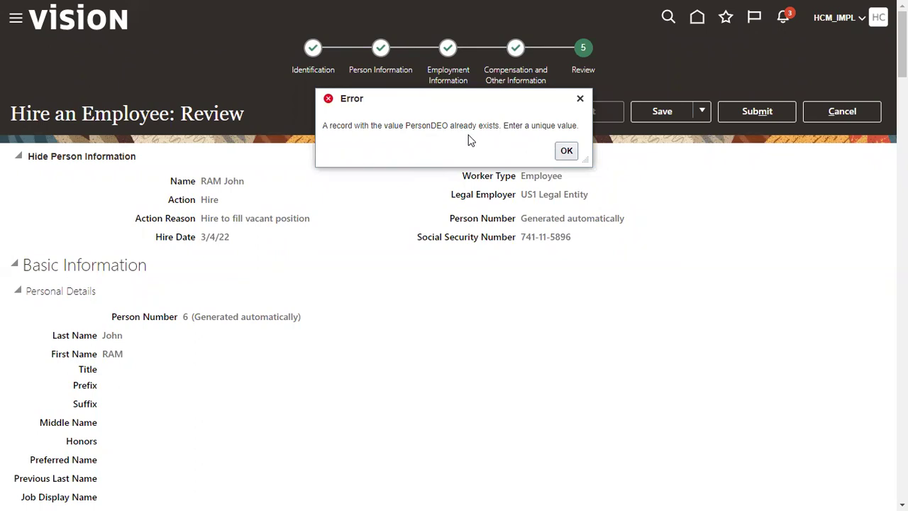
click(574, 156)
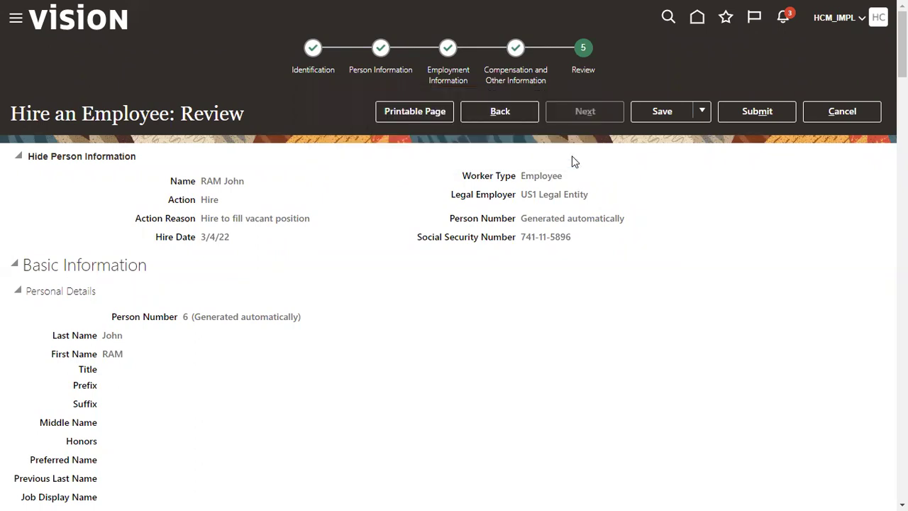
click(816, 116)
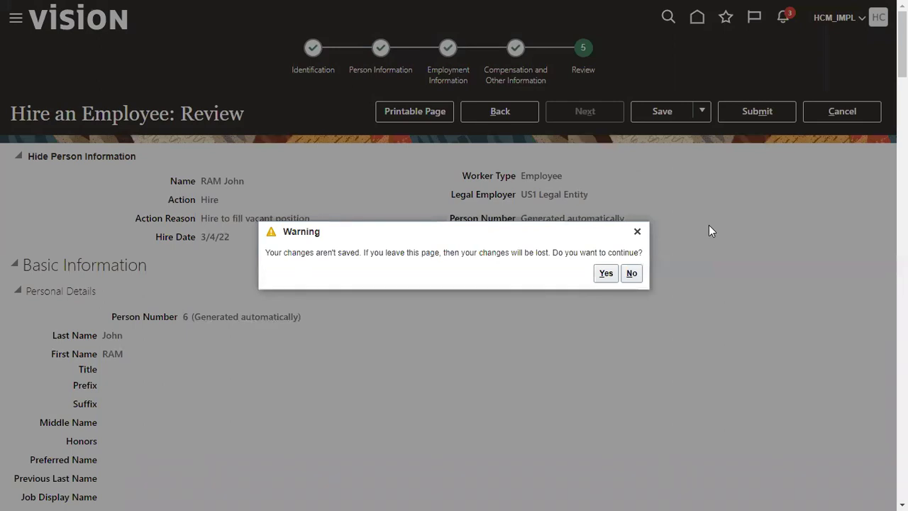
Abandon the unsaved hire and go to Setup and Maintenance.
click(606, 274)
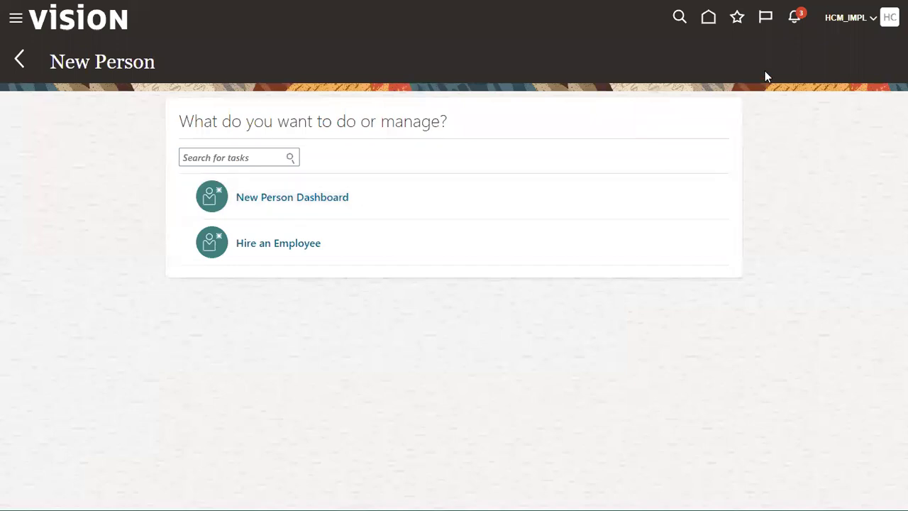
click(856, 23)
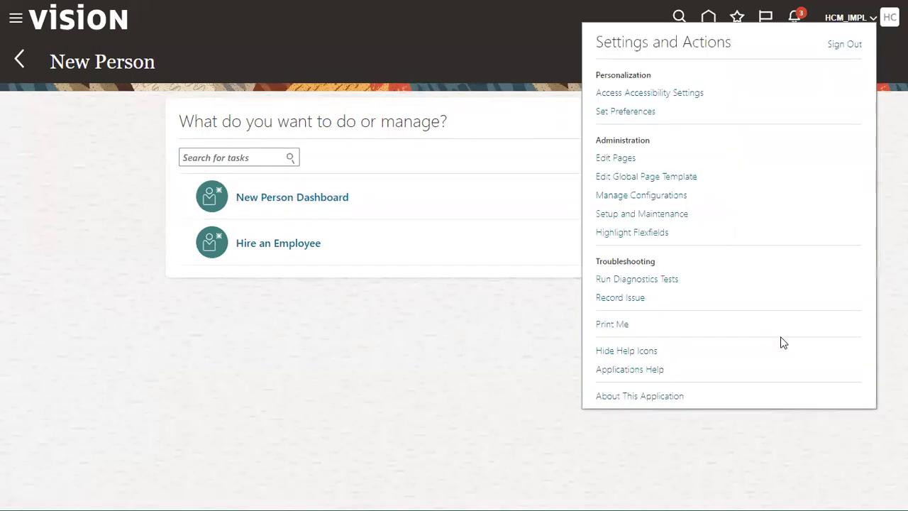
click(667, 213)
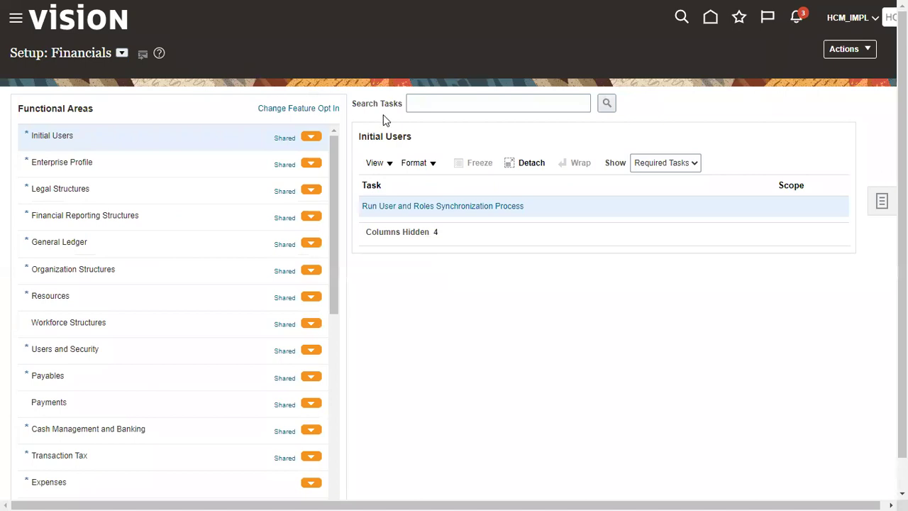
Search 'manage enterprise HCM' and open the Manage Enterprise HCM Information task.
click(437, 104)
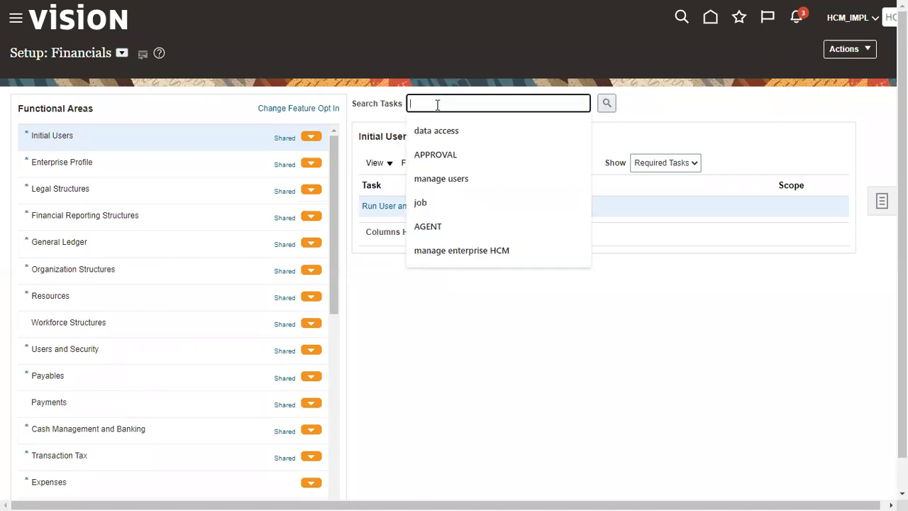
click(510, 251)
click(607, 103)
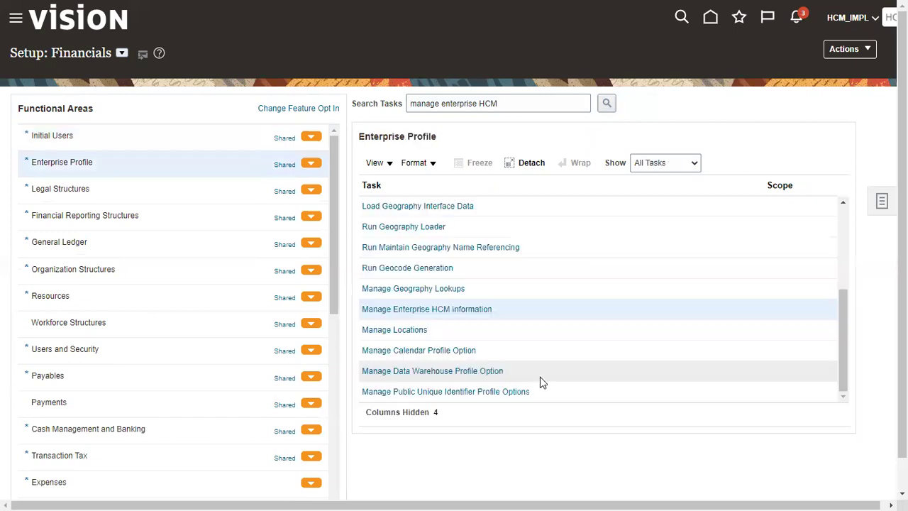
click(458, 312)
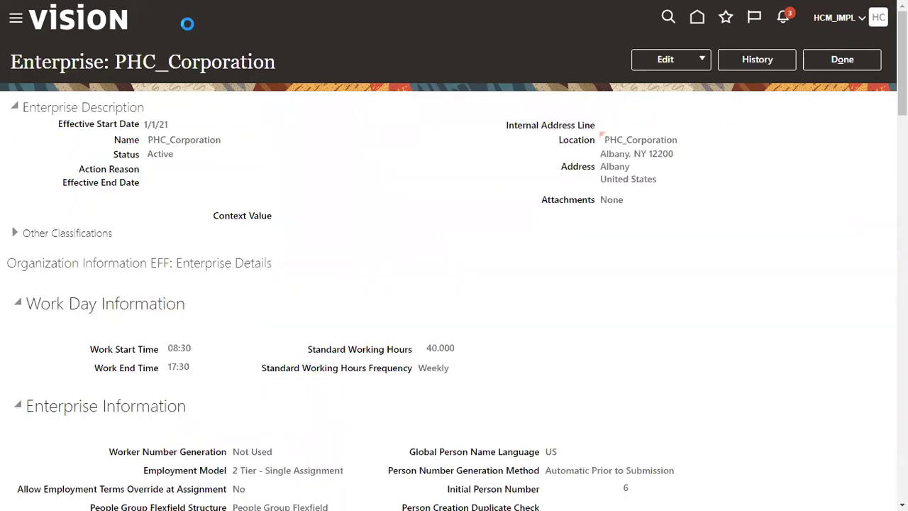
scroll(497, 219, down, 3)
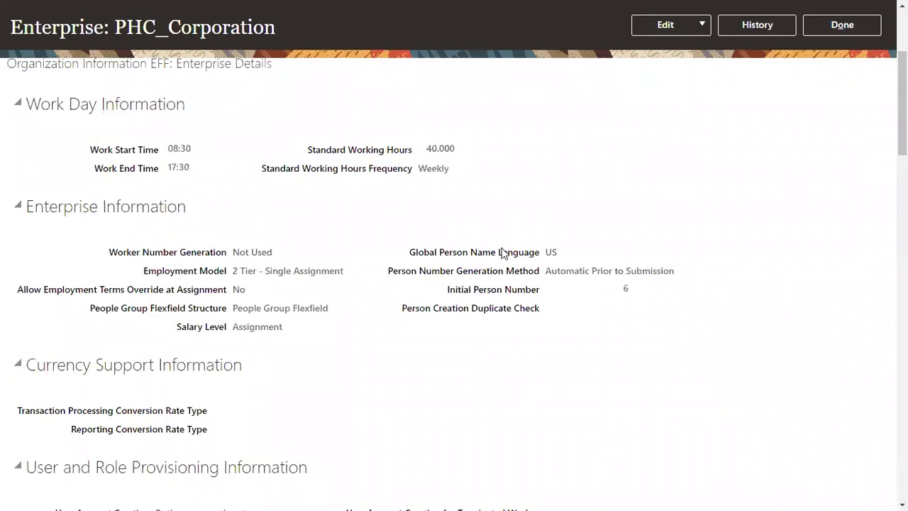
drag(389, 273, 662, 272)
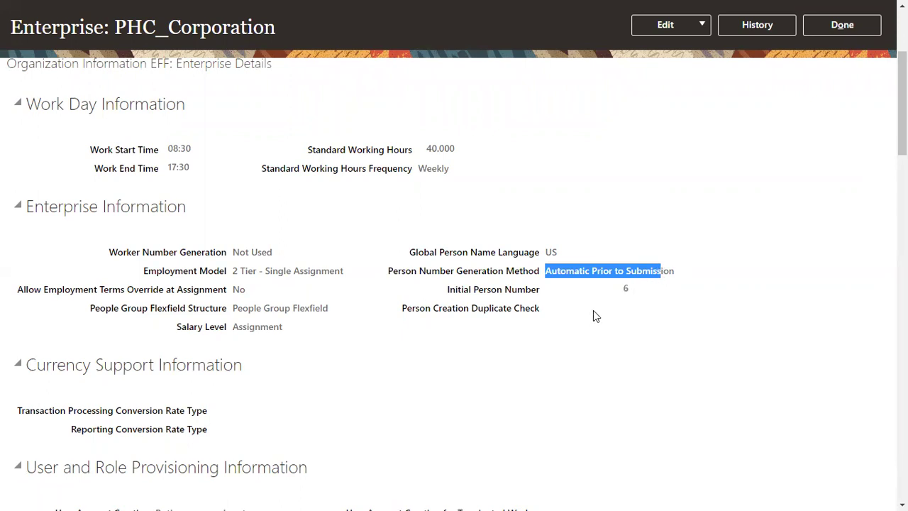
click(587, 285)
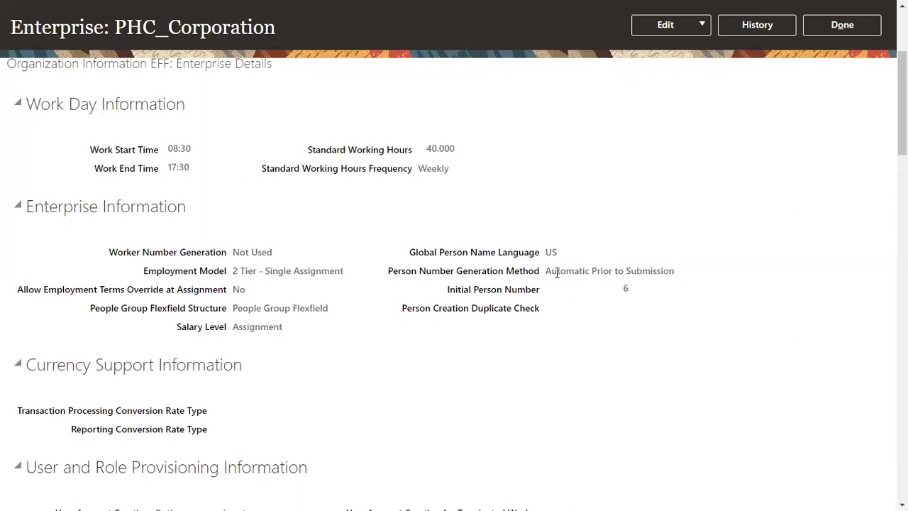
drag(551, 271, 671, 274)
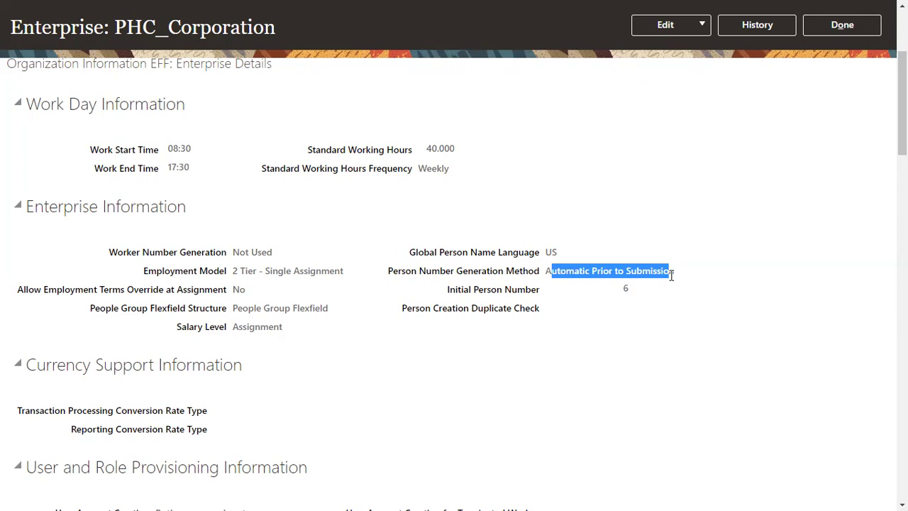
click(448, 291)
drag(454, 296, 628, 292)
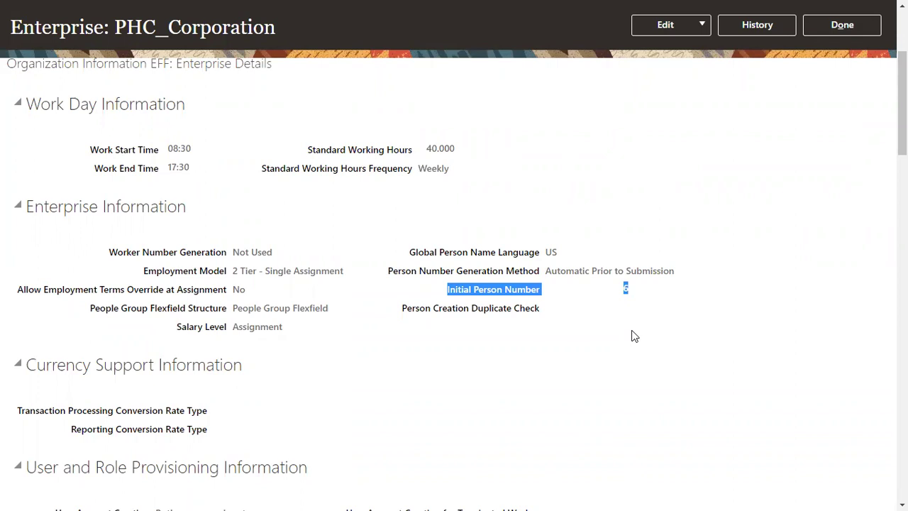
click(624, 299)
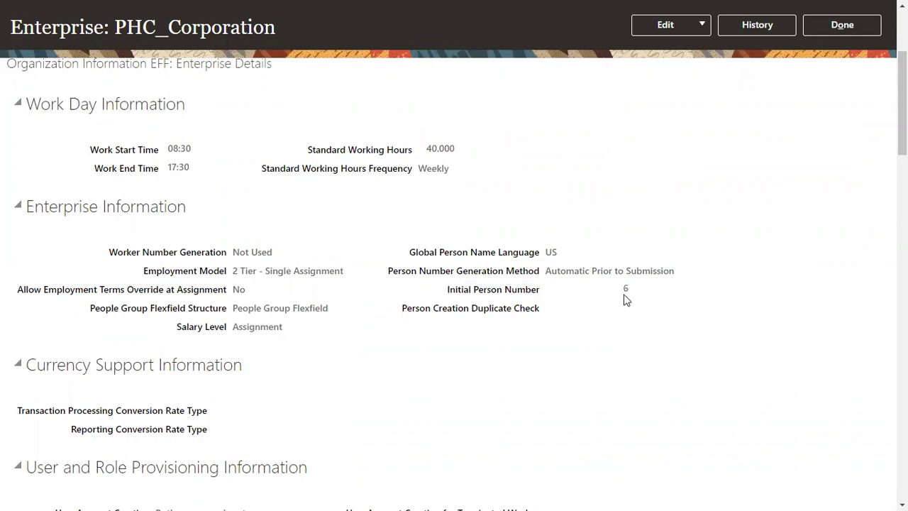
drag(624, 290, 635, 295)
drag(545, 271, 681, 281)
drag(621, 290, 637, 291)
Correct the PHC_Corporation record, changing Initial Person Number from 6 to 585000, generation method unchanged.
click(692, 24)
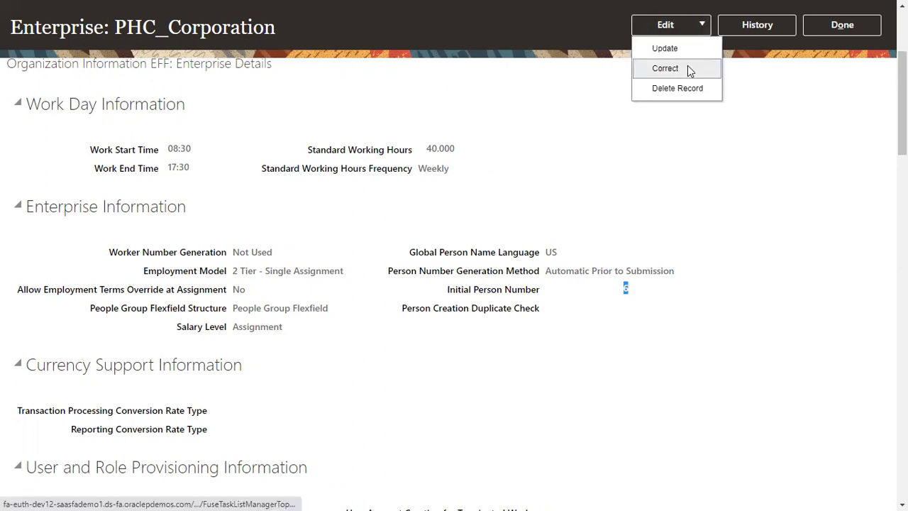
click(685, 74)
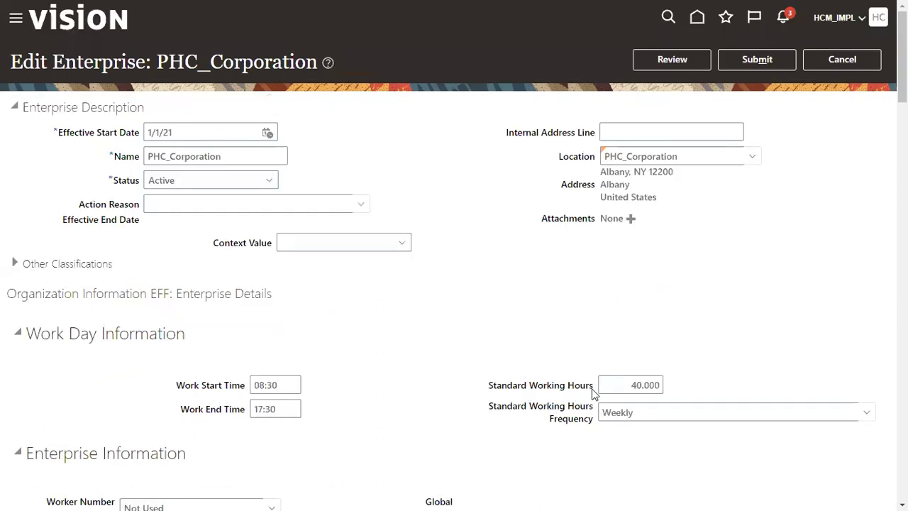
scroll(660, 399, down, 4)
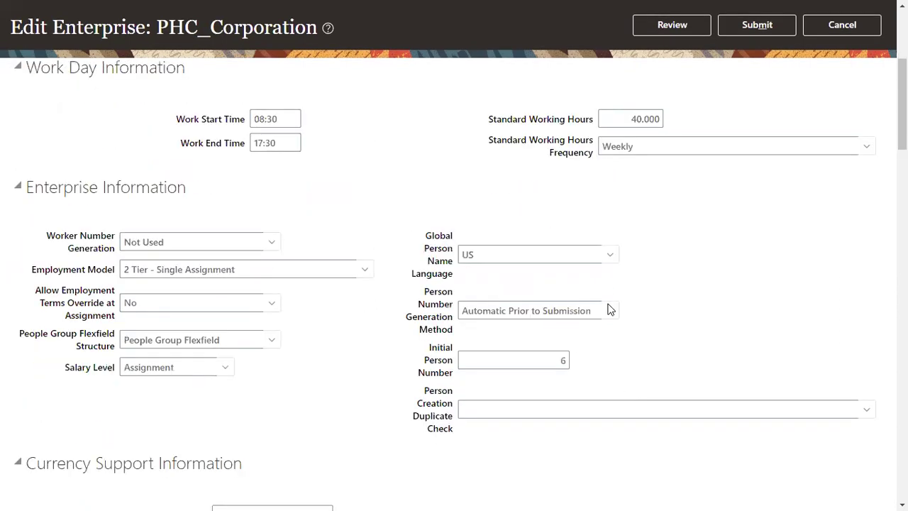
click(608, 317)
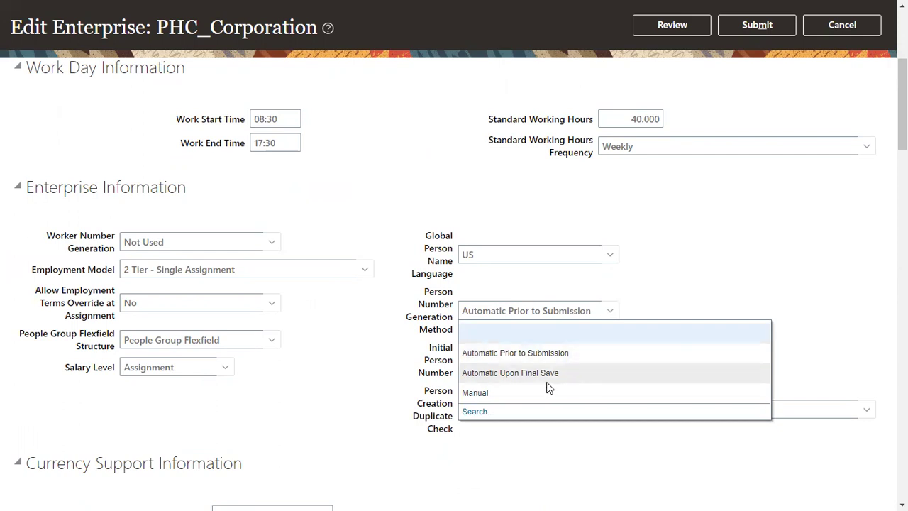
click(735, 270)
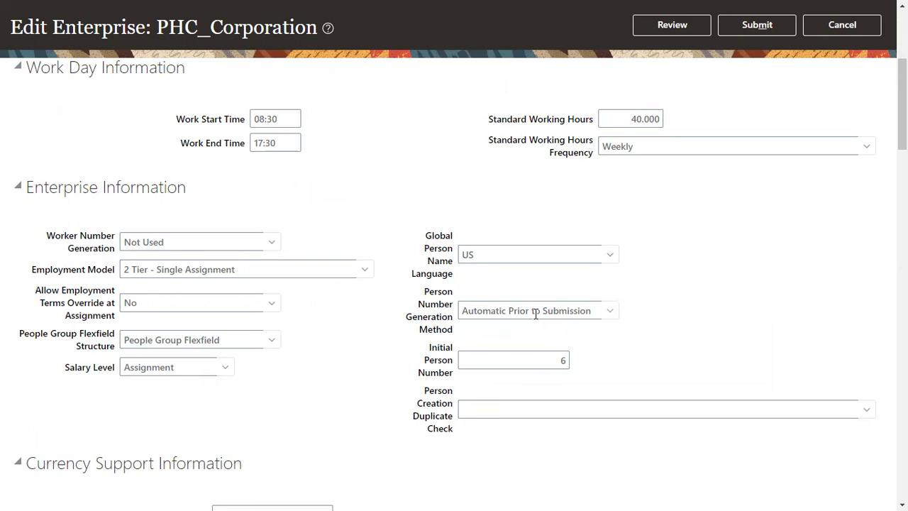
click(543, 362)
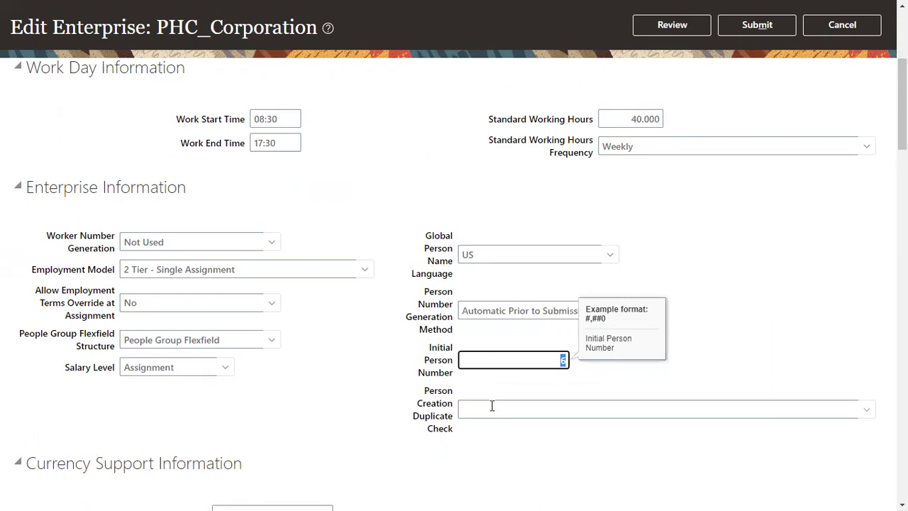
text(585000)
click(656, 386)
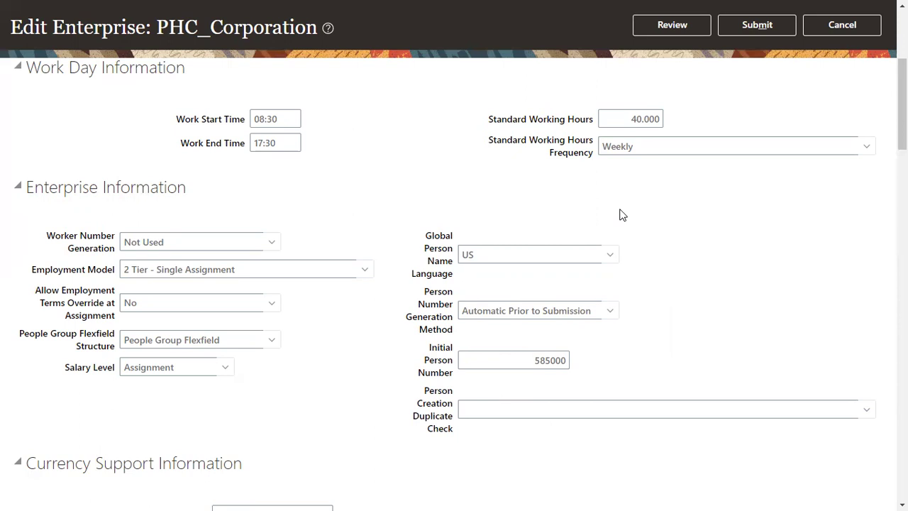
double_click(544, 361)
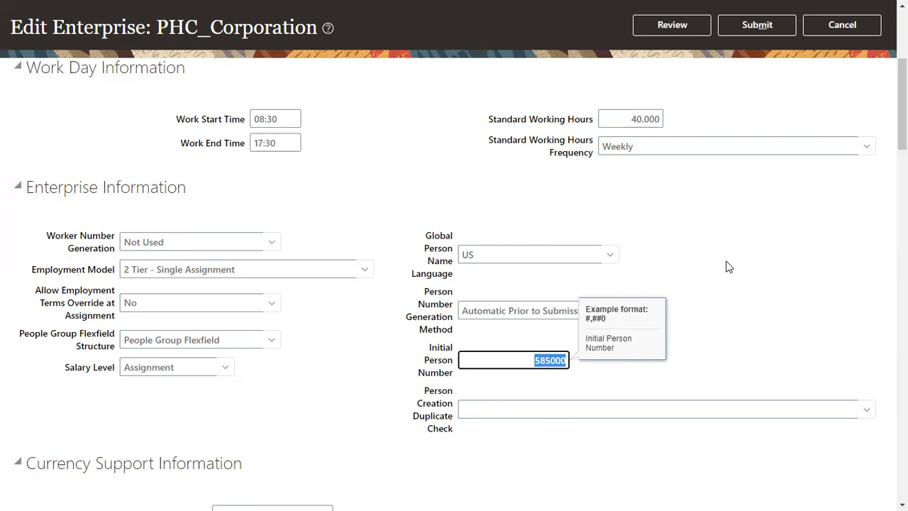
Submit the enterprise changes, confirm the warning and acknowledgement, and close the enterprise page.
click(747, 244)
click(760, 24)
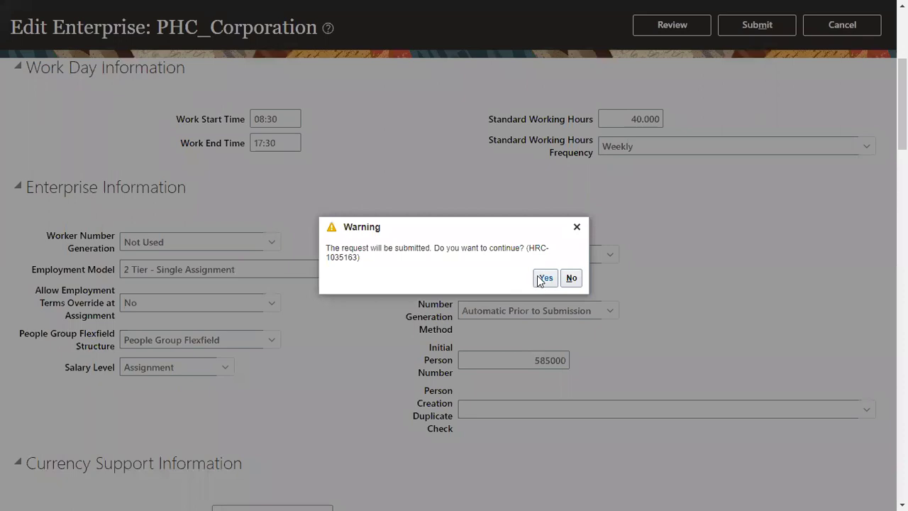
click(539, 280)
click(490, 277)
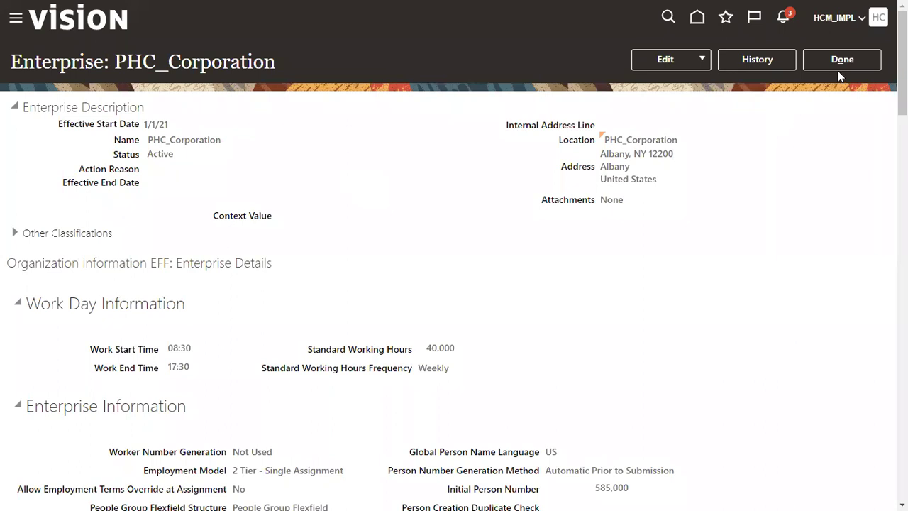
click(837, 69)
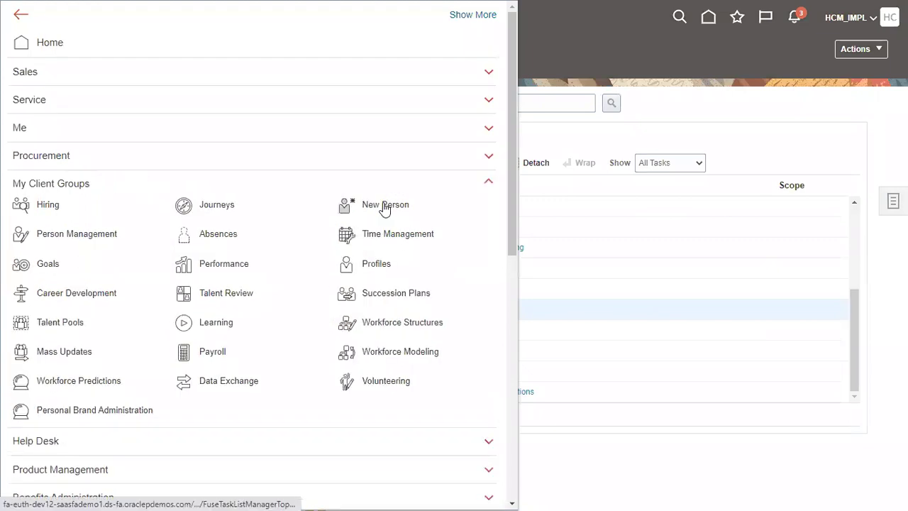
Start Hire an Employee from New Person with US1 Legal Entity as legal employer.
click(383, 206)
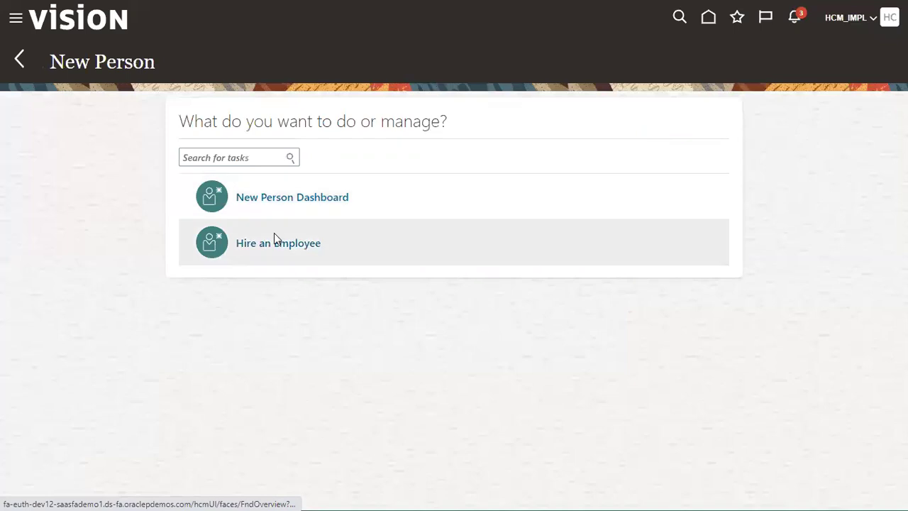
click(274, 242)
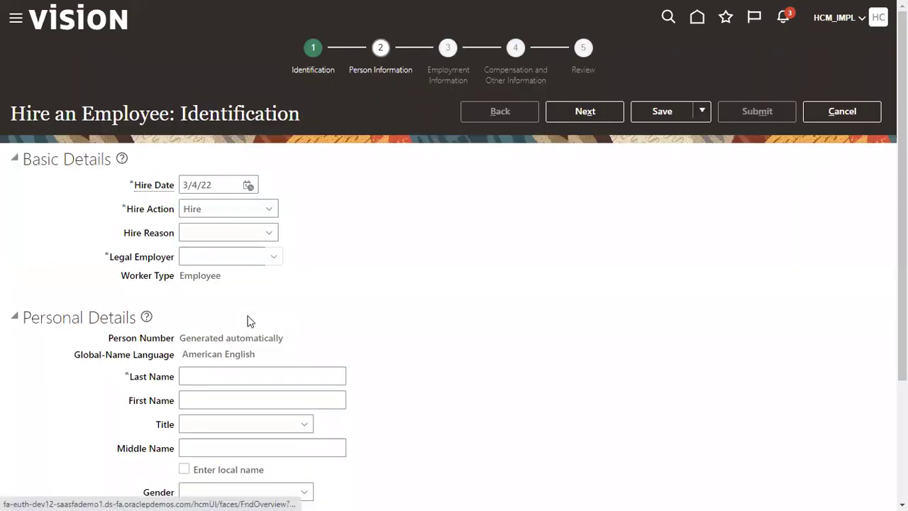
click(211, 254)
text(US1)
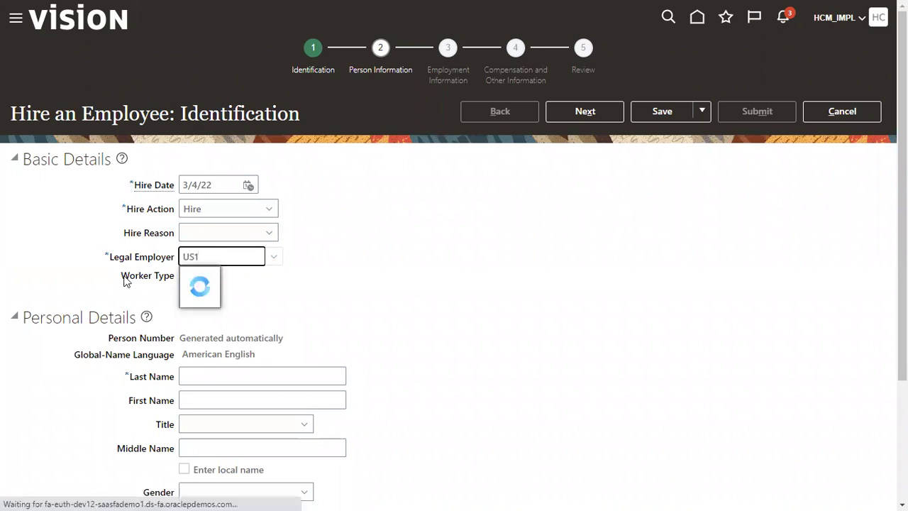
click(215, 277)
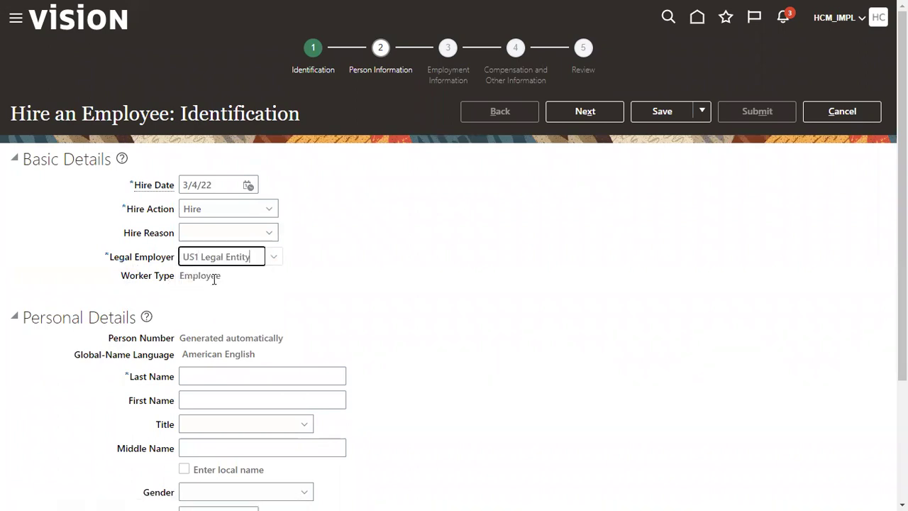
scroll(210, 278, down, 3)
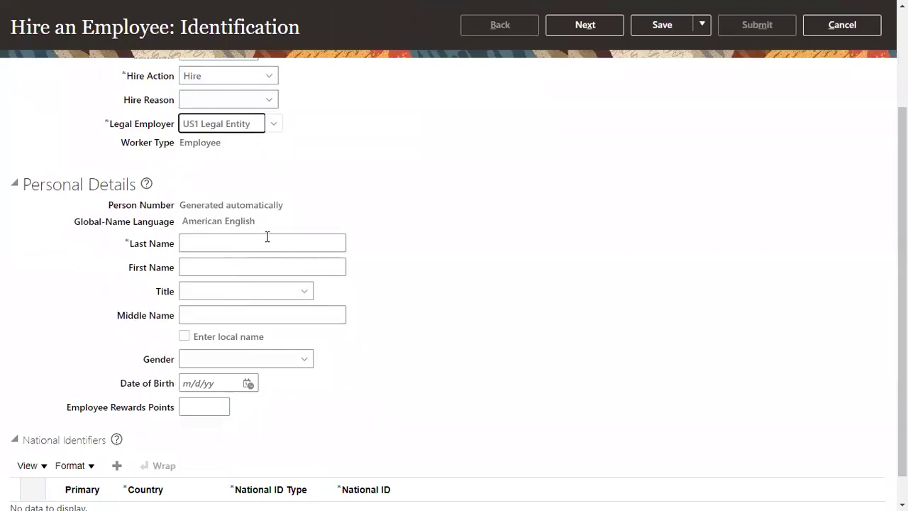
Enter the new hire's last and first names, gender Male and birth date 1/1/78.
click(260, 262)
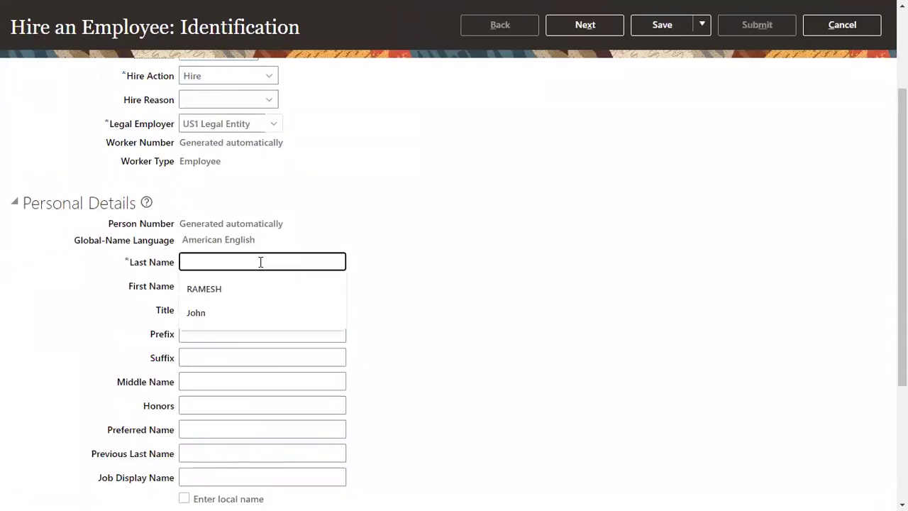
click(246, 288)
scroll(239, 310, down, 2)
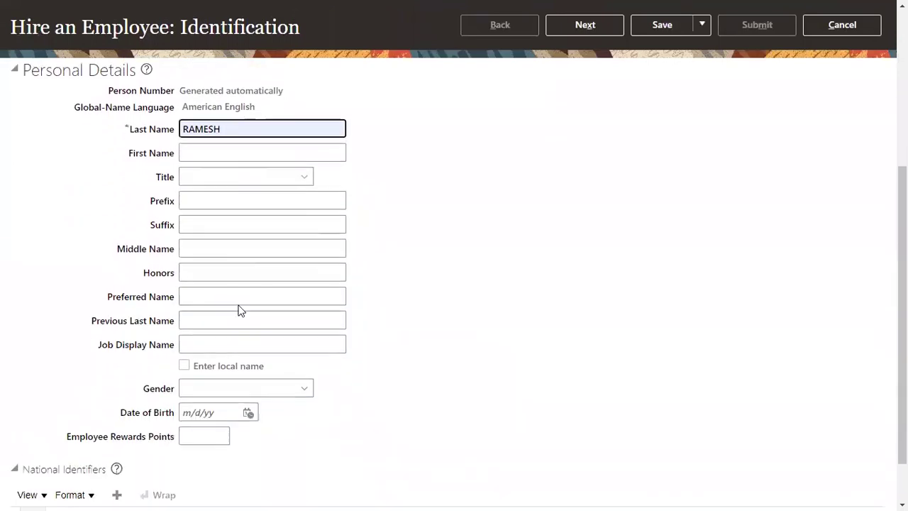
click(225, 389)
click(234, 444)
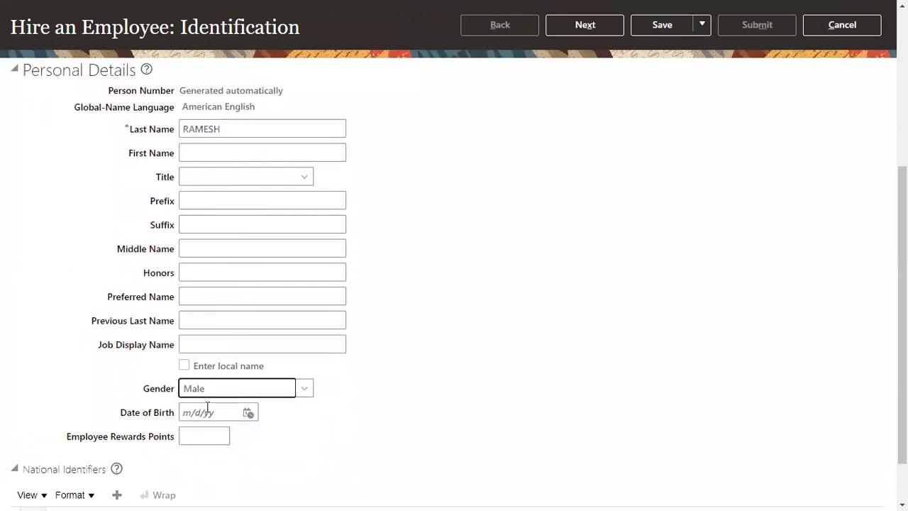
click(209, 409)
text(1/1/78)
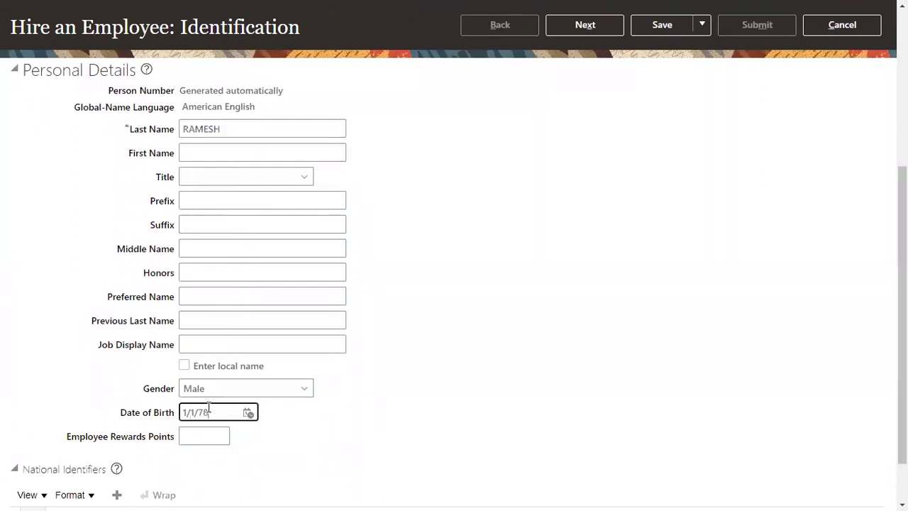
click(235, 146)
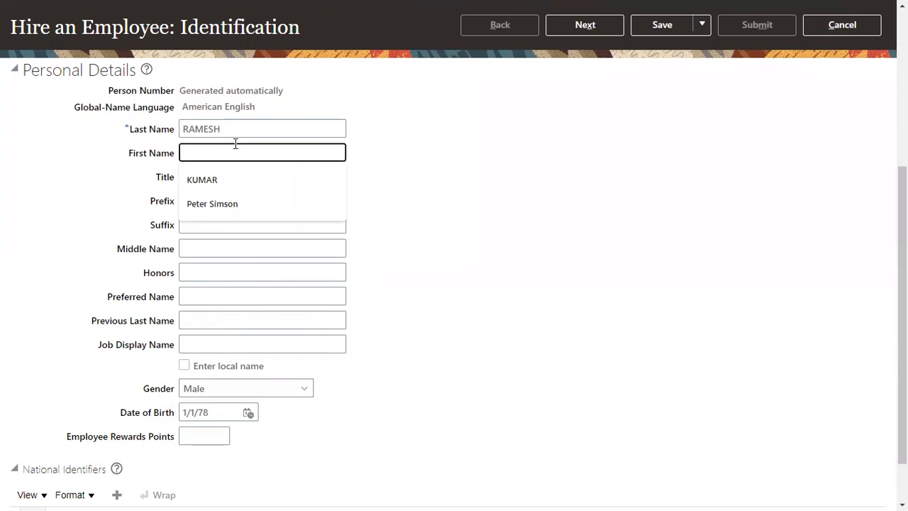
click(239, 180)
scroll(227, 298, down, 1)
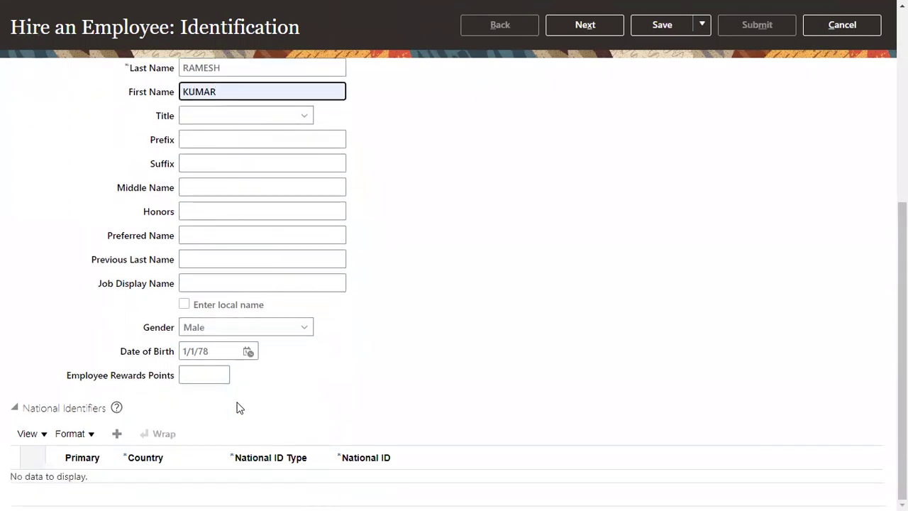
Add a Social Security Number national identifier row with the hire's number, then continue.
click(117, 435)
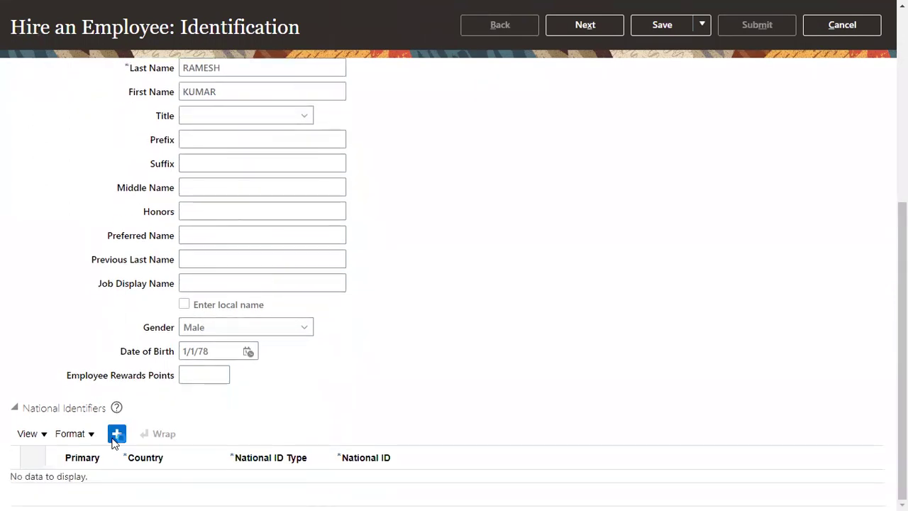
click(284, 482)
click(284, 437)
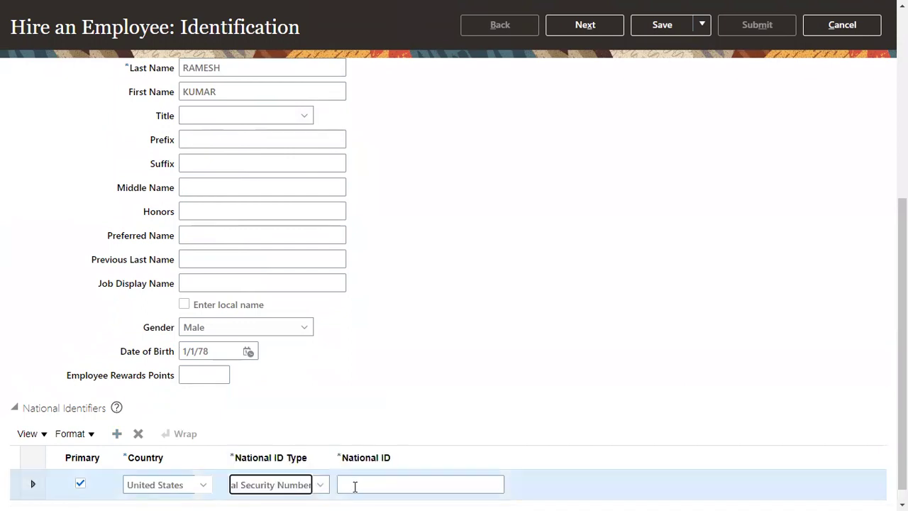
click(355, 485)
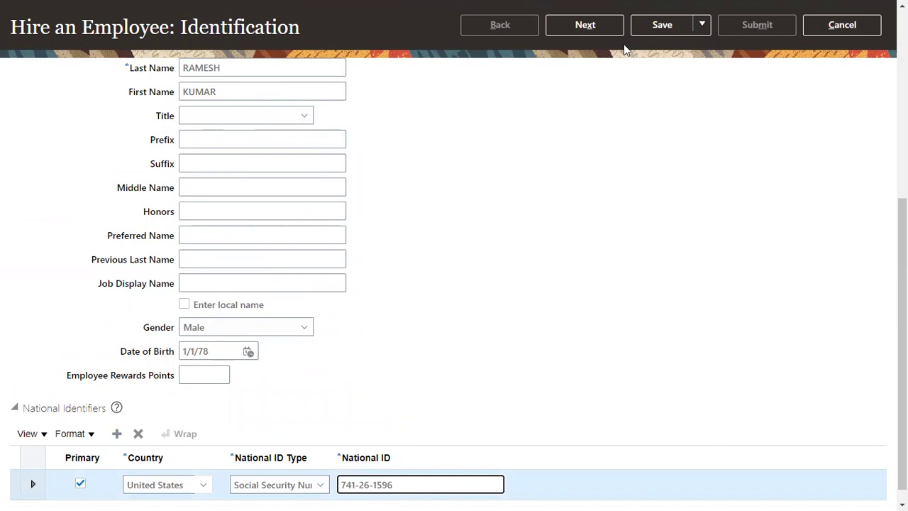
click(610, 29)
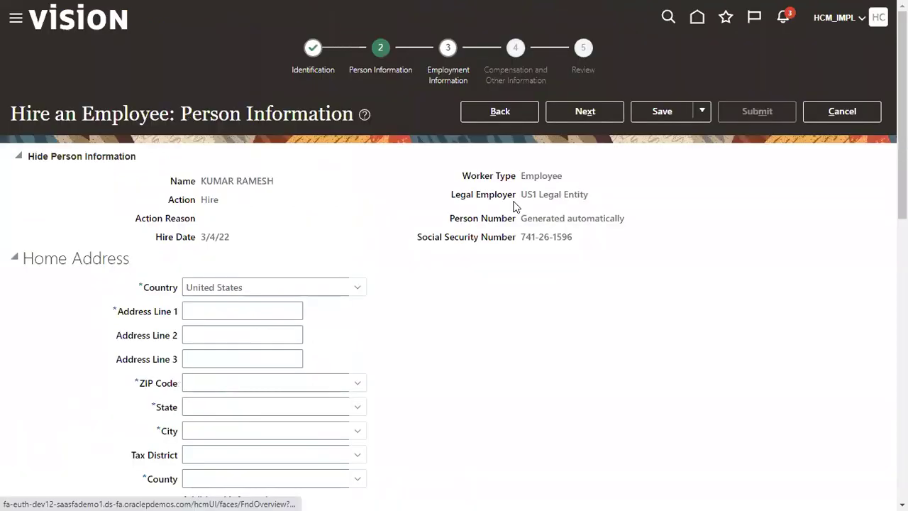
Enter address line 'TEST' and ZIP 12200 so Albany, NY auto-fills, then continue.
click(250, 311)
text(TEST)
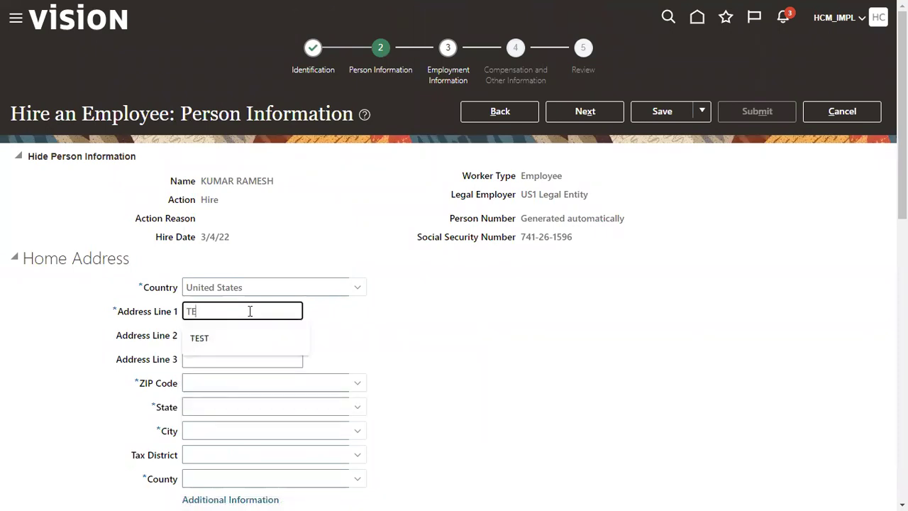
key(Tab)
key(Tab)
key(Tab)
text(12200)
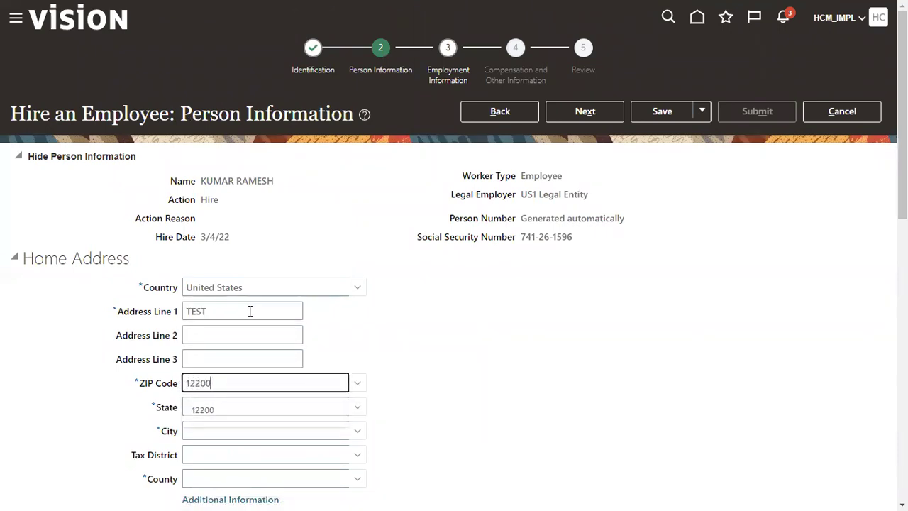
key(Tab)
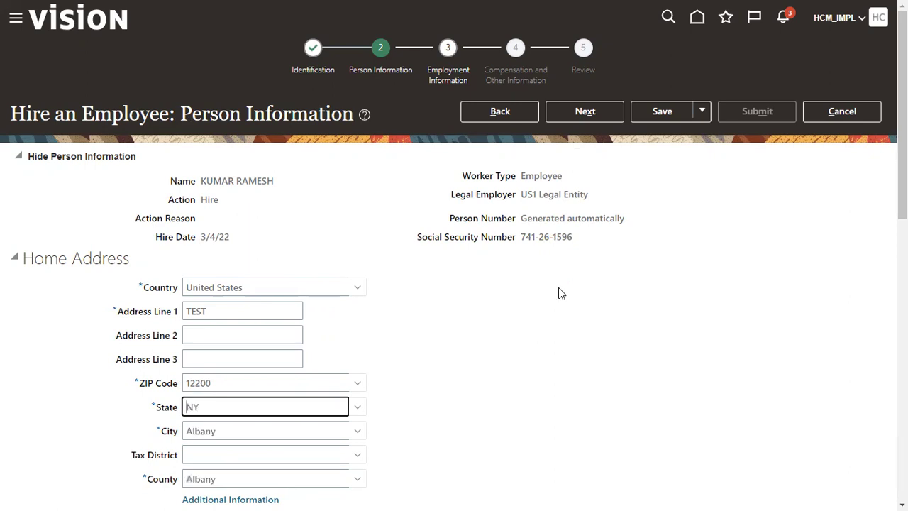
click(584, 111)
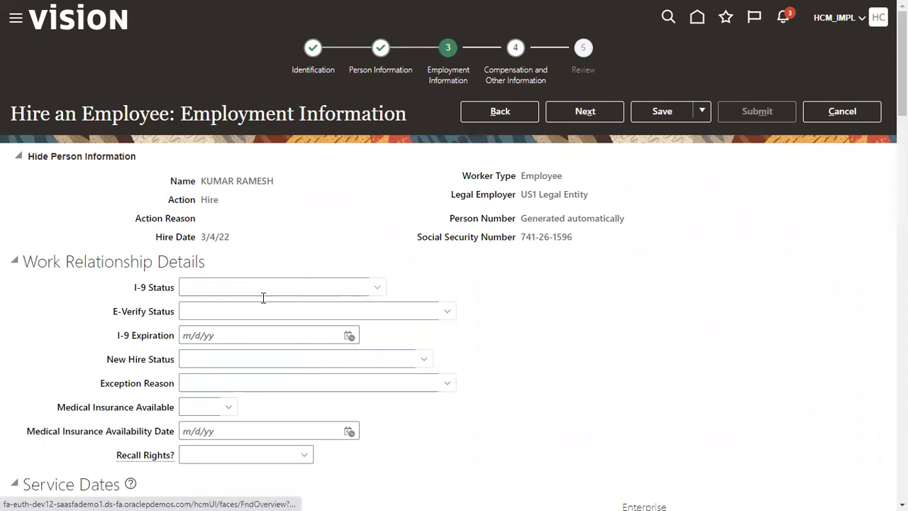
Set the assignment's business unit to US1 Business Unit and job to Finance Director.
scroll(242, 340, down, 5)
click(228, 343)
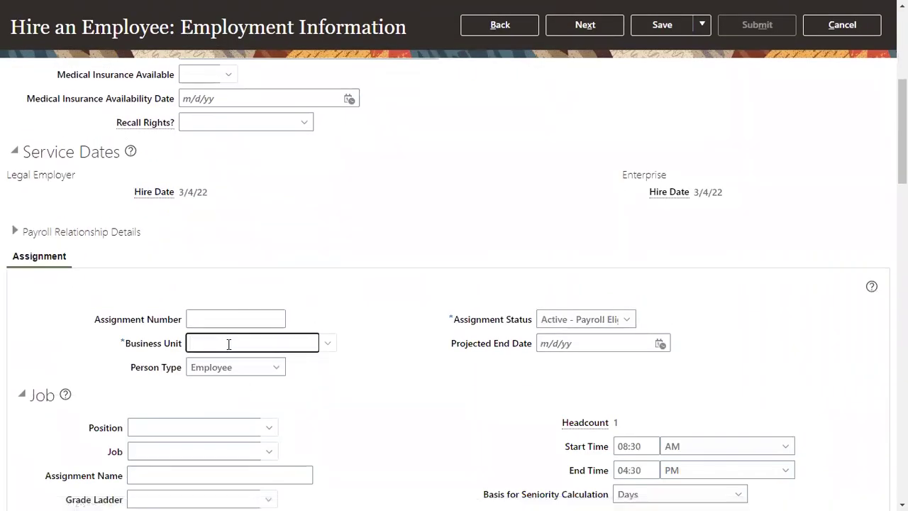
text(US1)
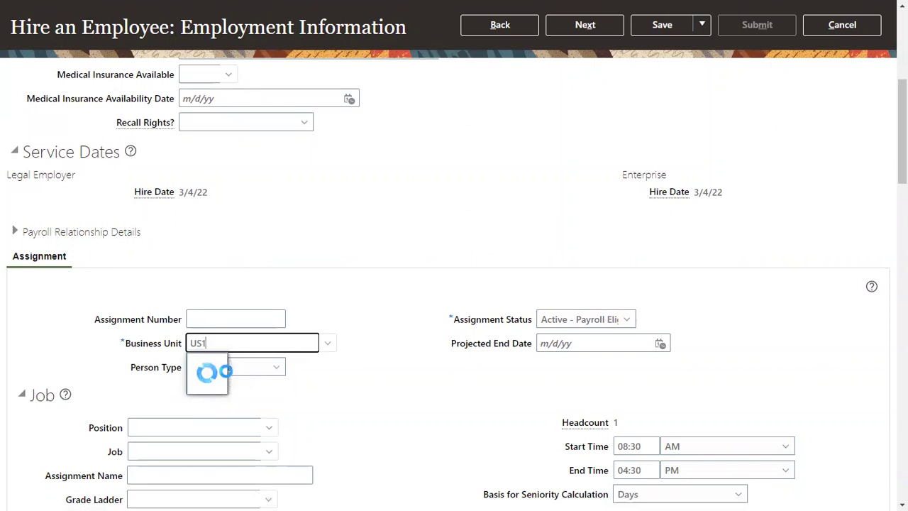
click(215, 366)
scroll(207, 424, down, 3)
click(211, 275)
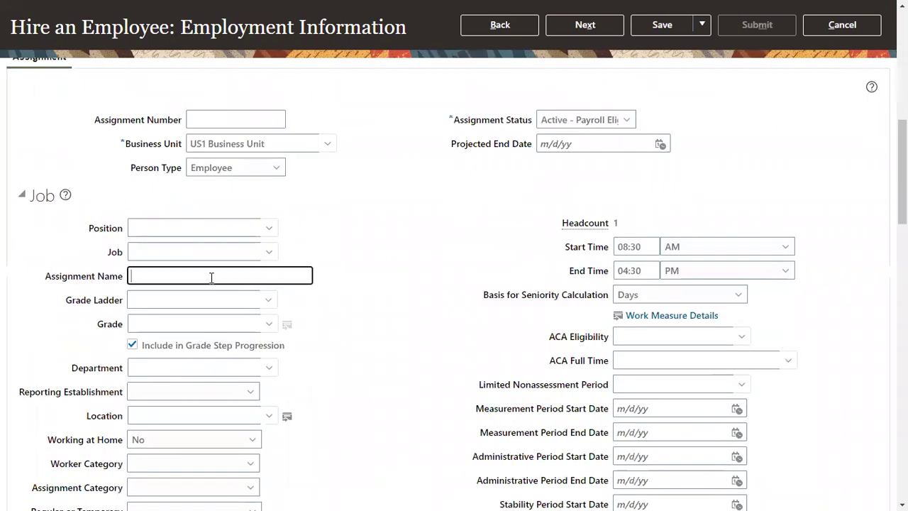
click(240, 249)
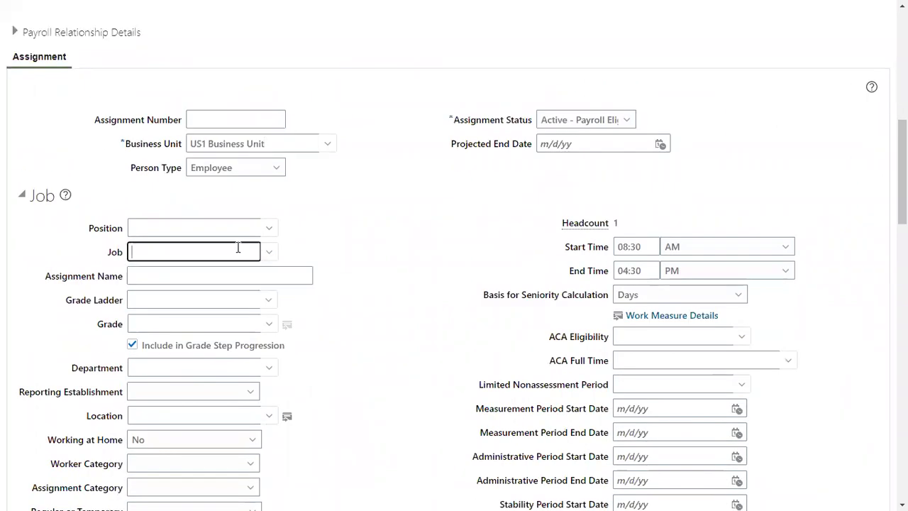
text(Finance)
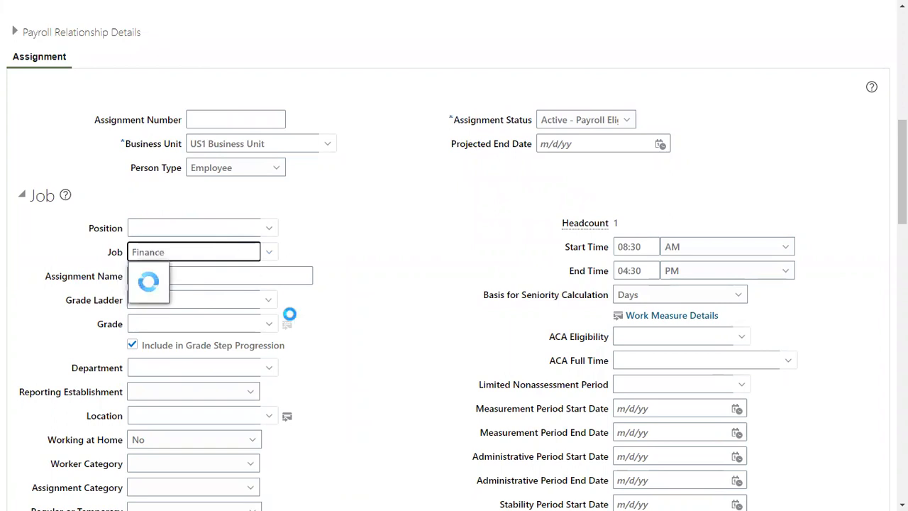
click(229, 296)
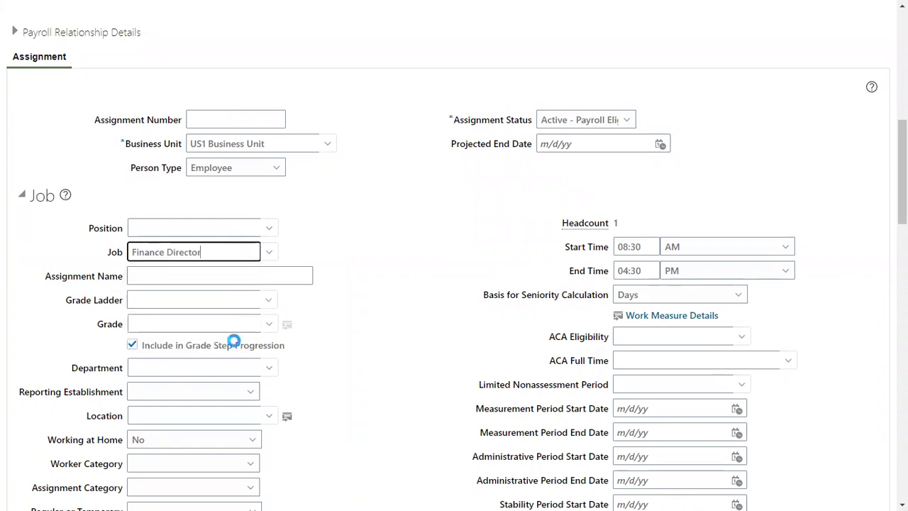
Set the work location to Redwood City and advance to the Compensation step.
click(188, 416)
text(Red)
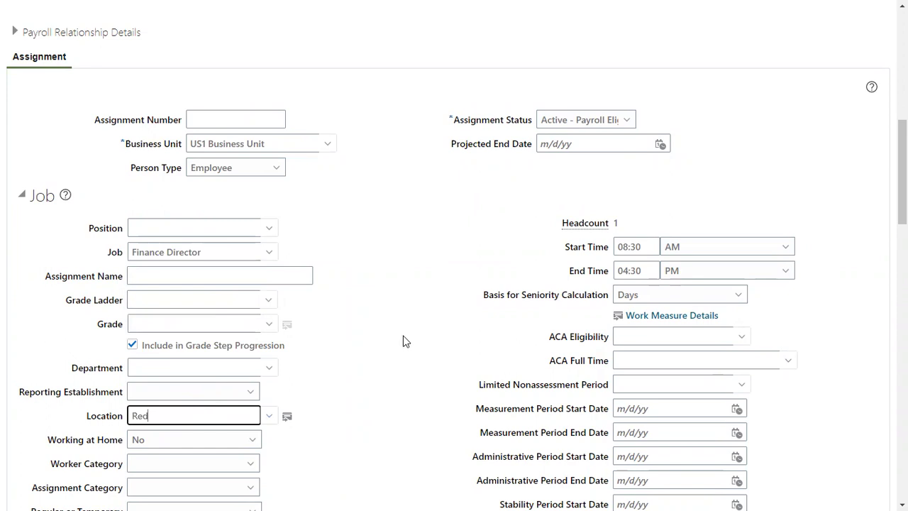
scroll(400, 341, up, 3)
scroll(400, 344, down, 3)
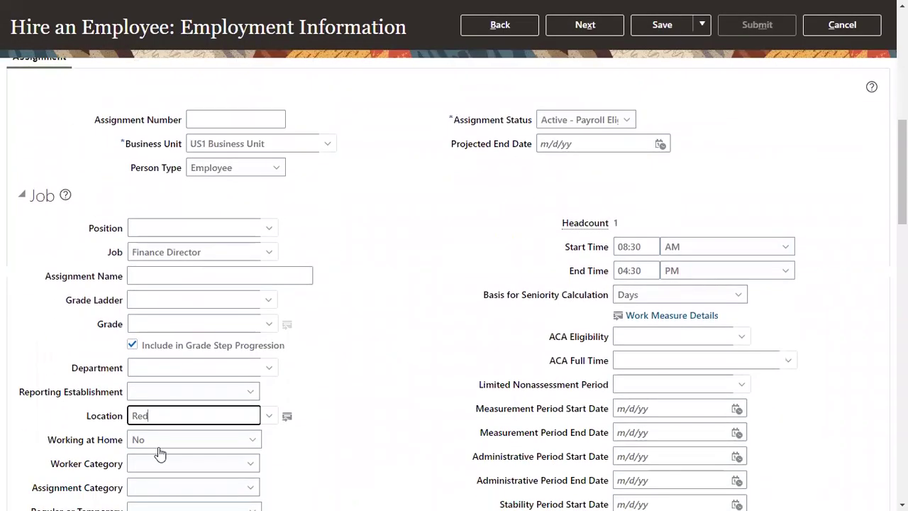
text(w)
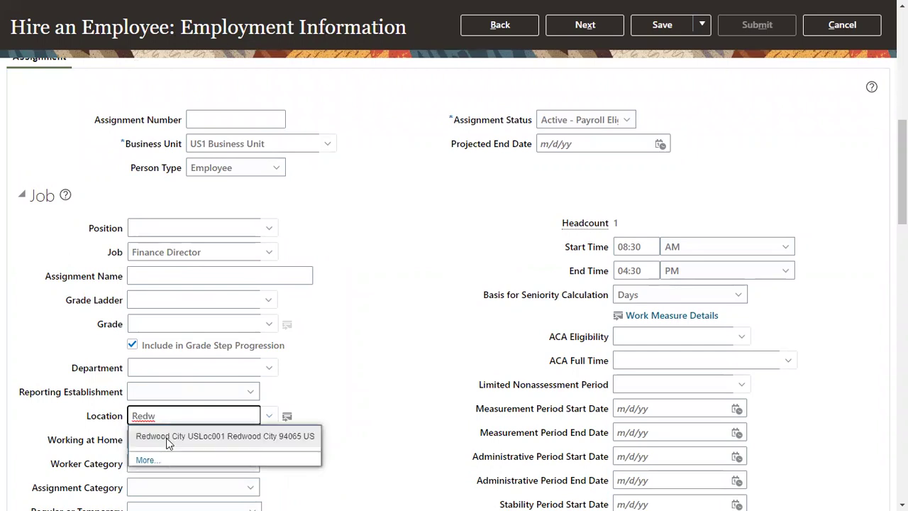
click(168, 435)
scroll(427, 281, up, 2)
scroll(428, 282, up, 2)
click(583, 26)
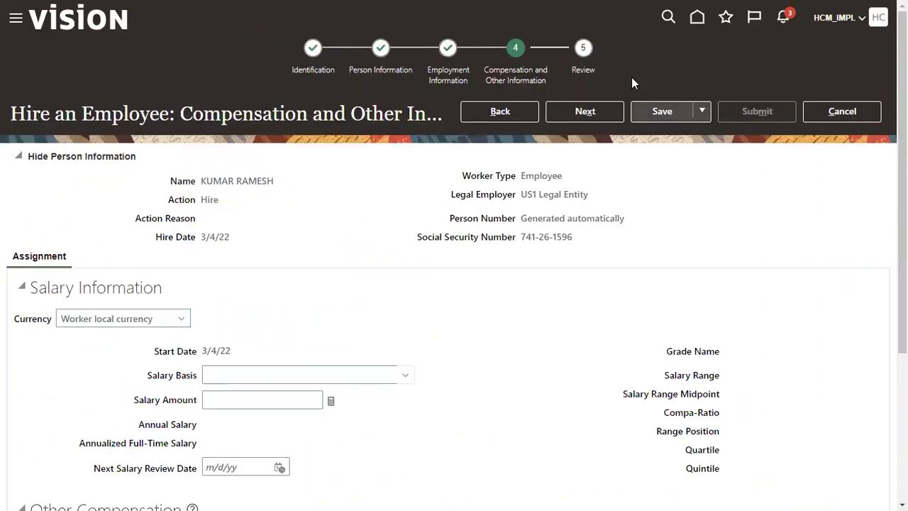
Advance to Review and submit the hire, generating person number 585000.
click(586, 113)
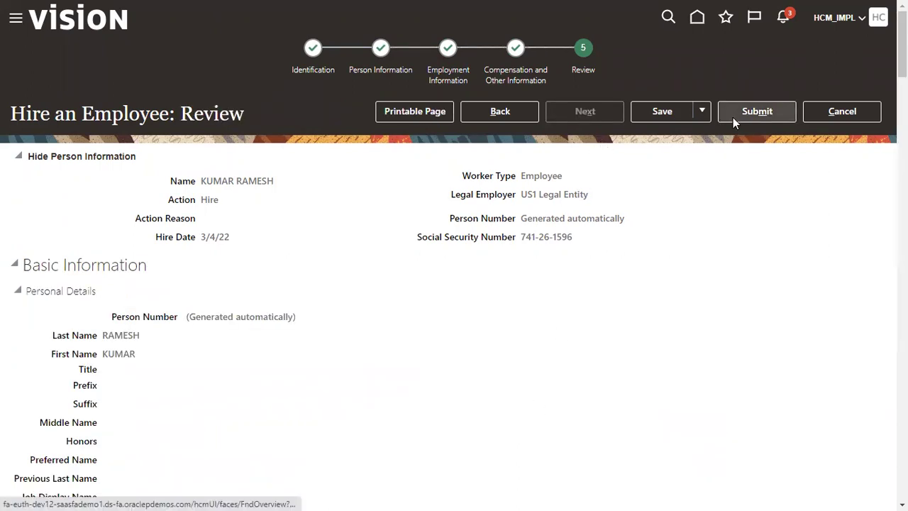
click(753, 113)
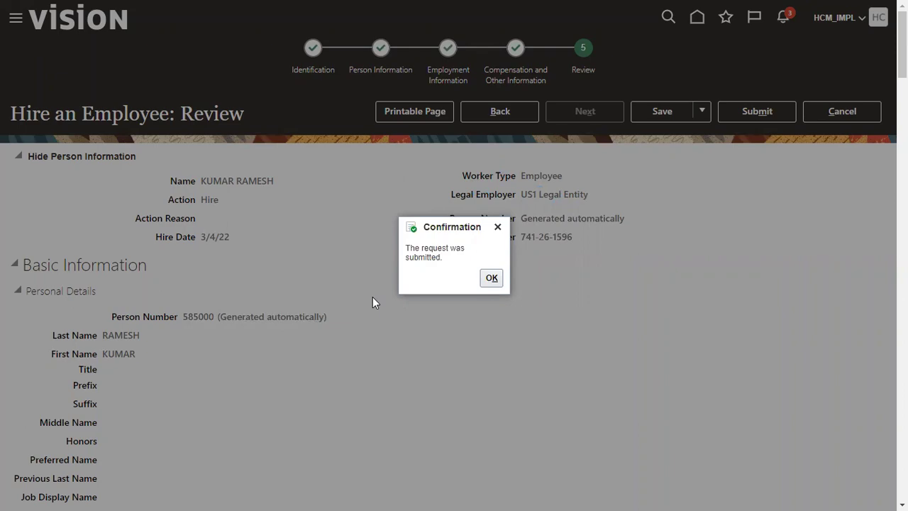
Dismiss the hire submission confirmation with OK.
key(Return)
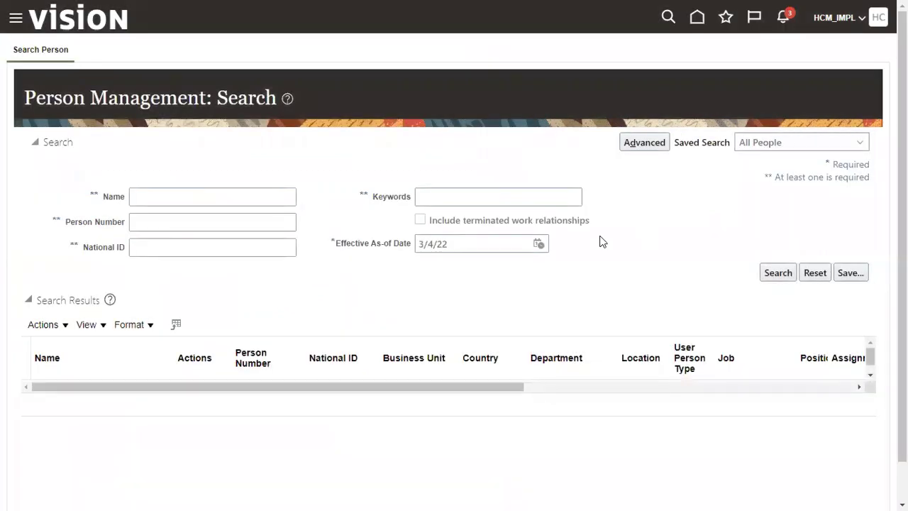
Search people by the new employee's last name, correcting the misspelled entry.
click(245, 195)
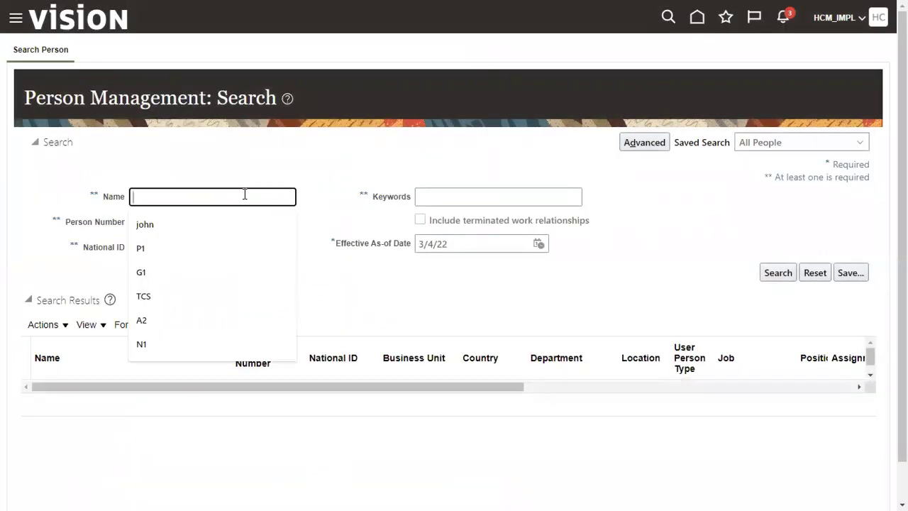
text(RAMEHS)
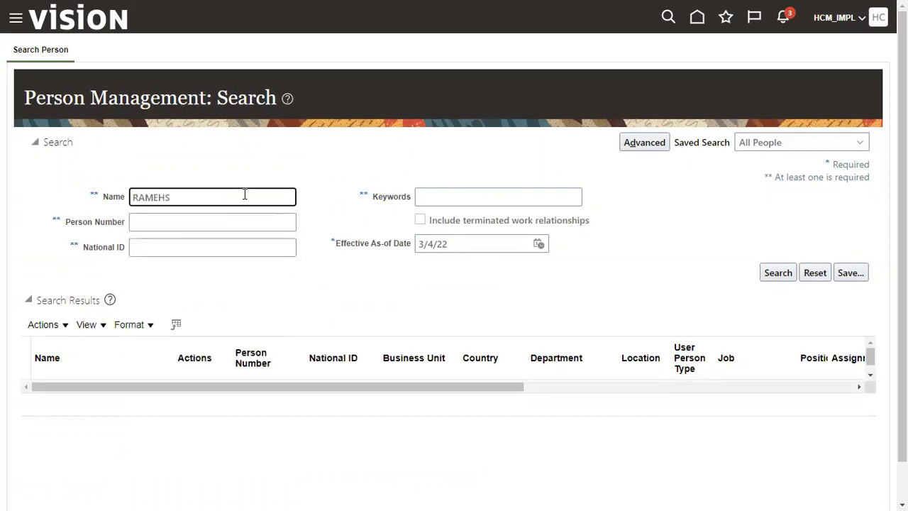
key(BackSpace)
key(BackSpace)
text(SH)
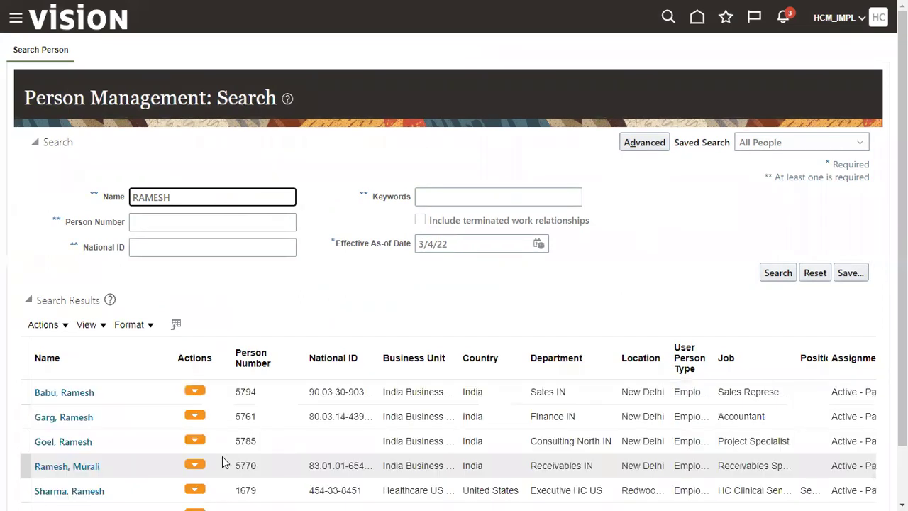
Select the new employee's result row and highlight Person Number 585000.
scroll(166, 415, down, 2)
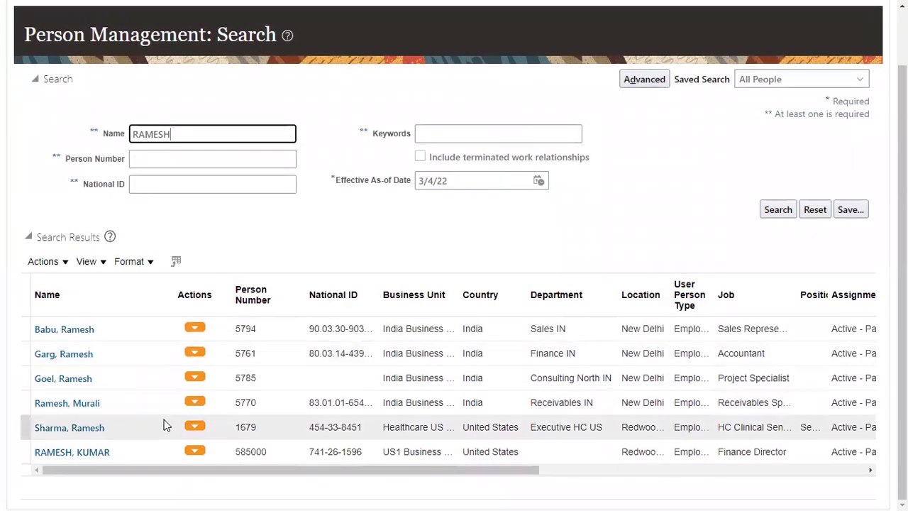
click(243, 454)
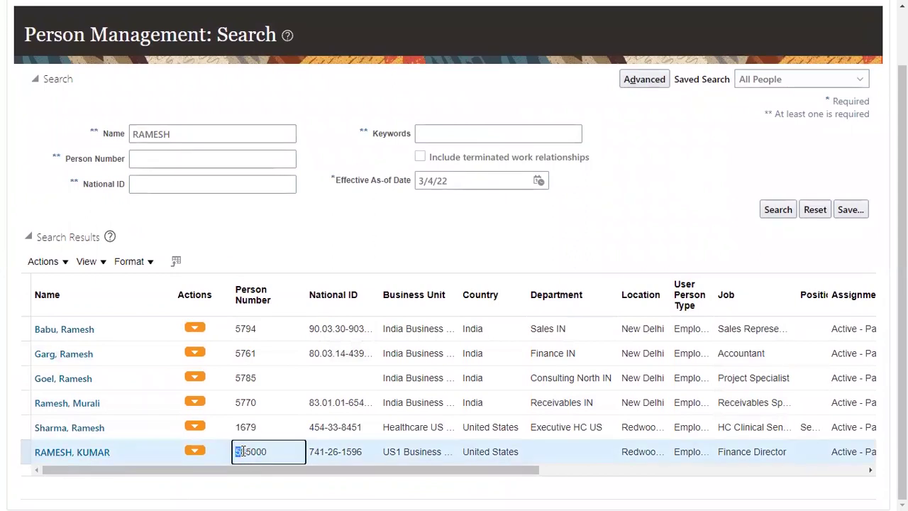
drag(236, 454, 277, 454)
click(99, 453)
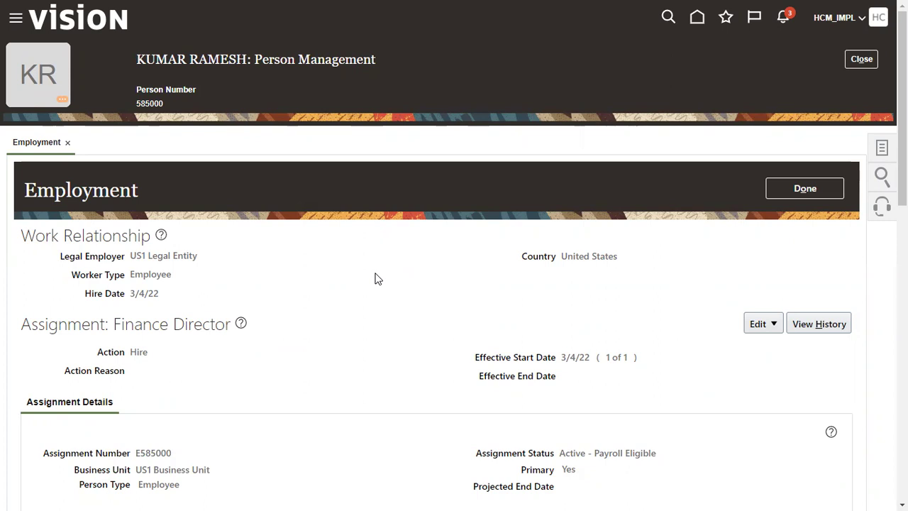
double_click(149, 90)
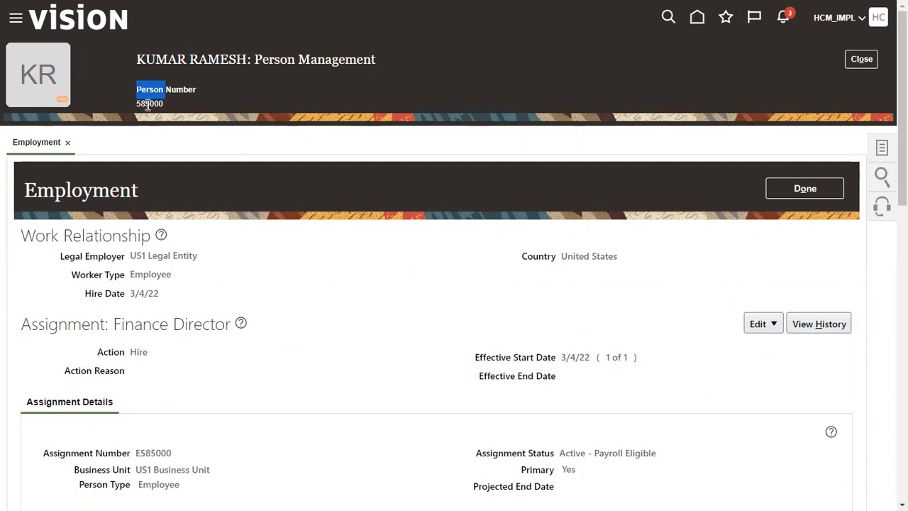
double_click(147, 103)
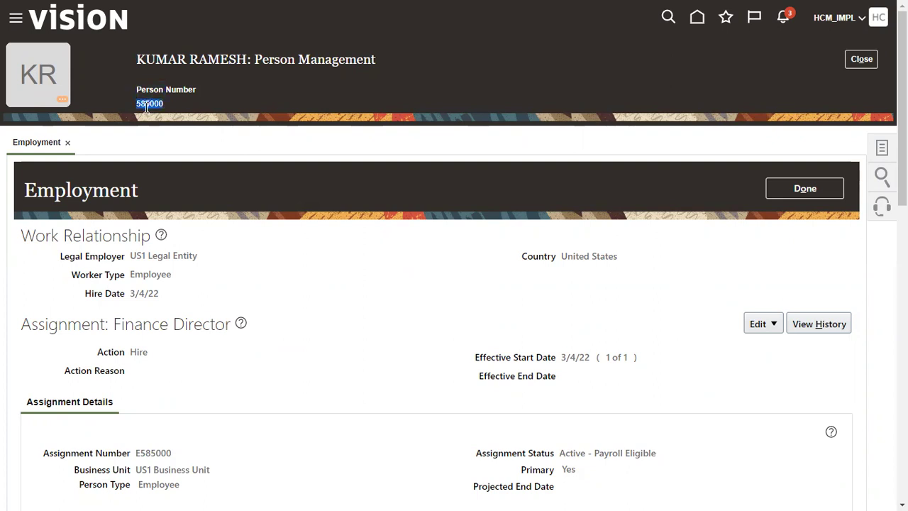